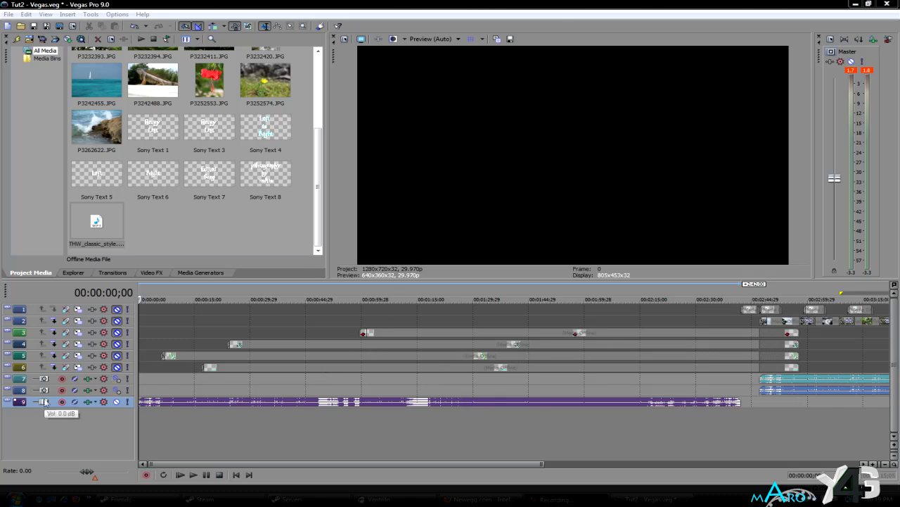
- Expand track 7, examine its volume and pan envelopes across the timeline, and collapse the track again
left_click(8, 378)
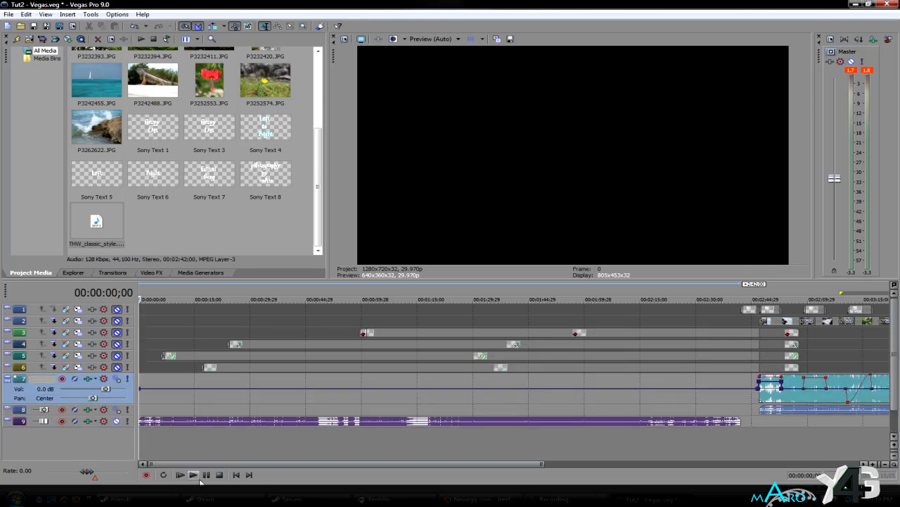
left_click_drag(218, 463, 446, 458)
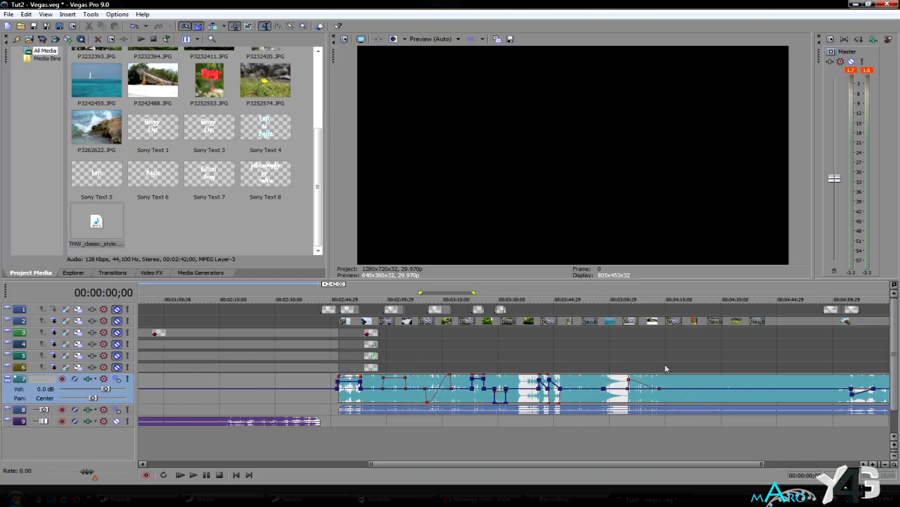
left_click(7, 379)
- Expand track 9 at the start of the timeline and lower the master volume to -3.8 dB
left_click_drag(458, 463, 225, 463)
left_click(8, 400)
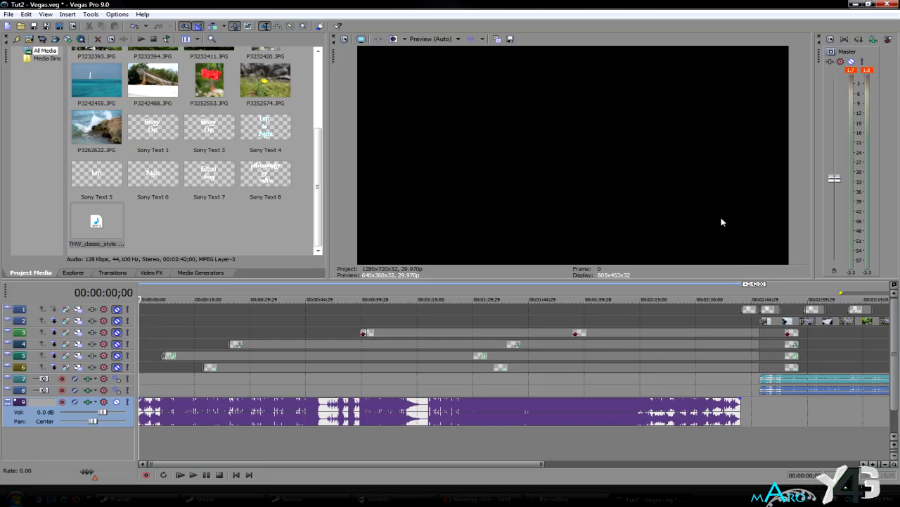
mouse_move(834, 179)
left_mouse_down()
mouse_move(834, 150)
mouse_move(834, 195)
mouse_move(834, 187)
left_mouse_up()
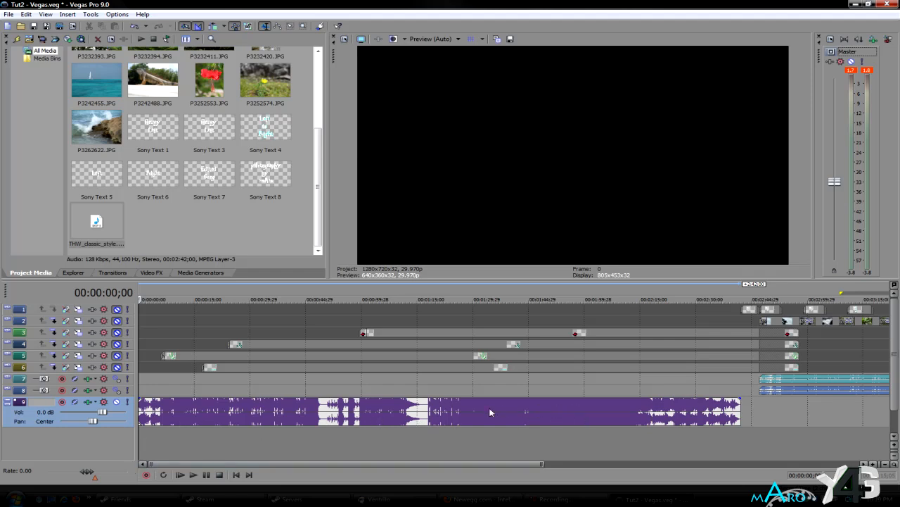
- Open track 9's audio effects and slightly lower the Track Compressor's input gain and output gain
left_click(88, 401)
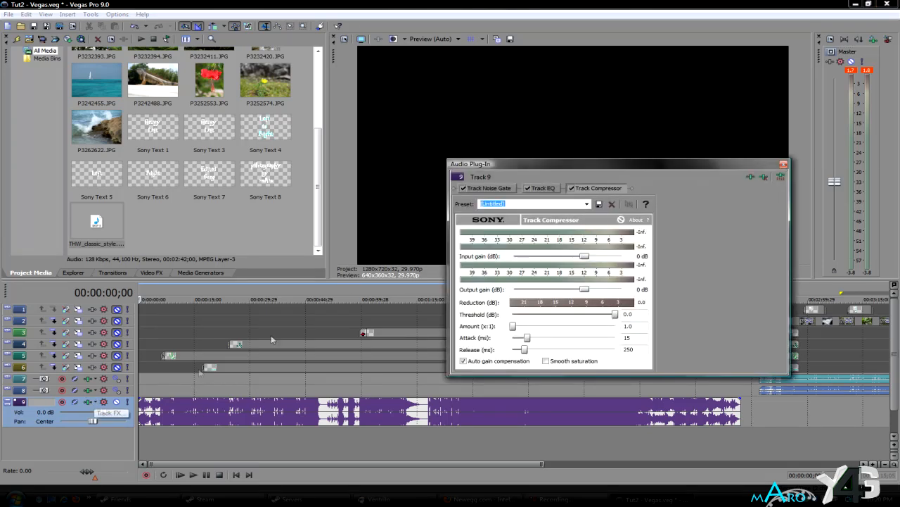
left_click(490, 188)
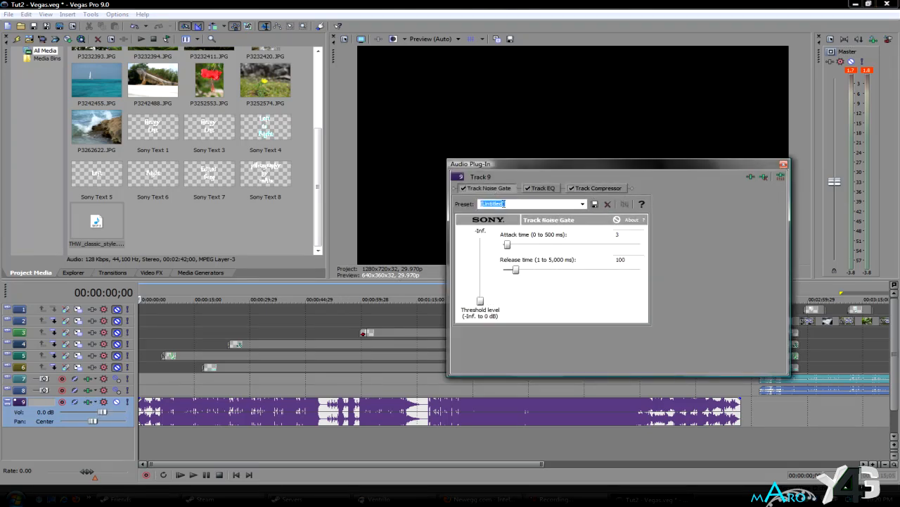
left_click(593, 189)
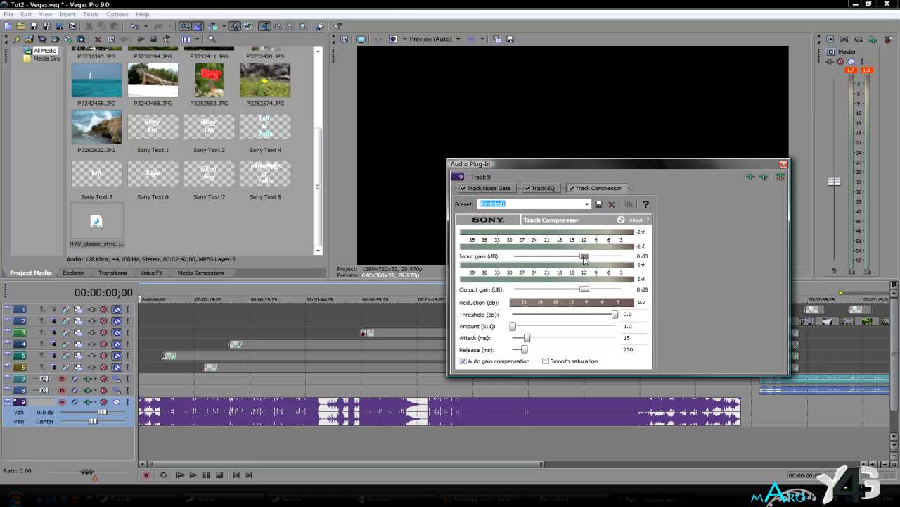
left_click_drag(584, 259, 573, 257)
left_click_drag(584, 290, 580, 291)
- Try raising the Track Noise Gate's threshold level, return it to its minimum, and close track 9's effects window
left_click(542, 189)
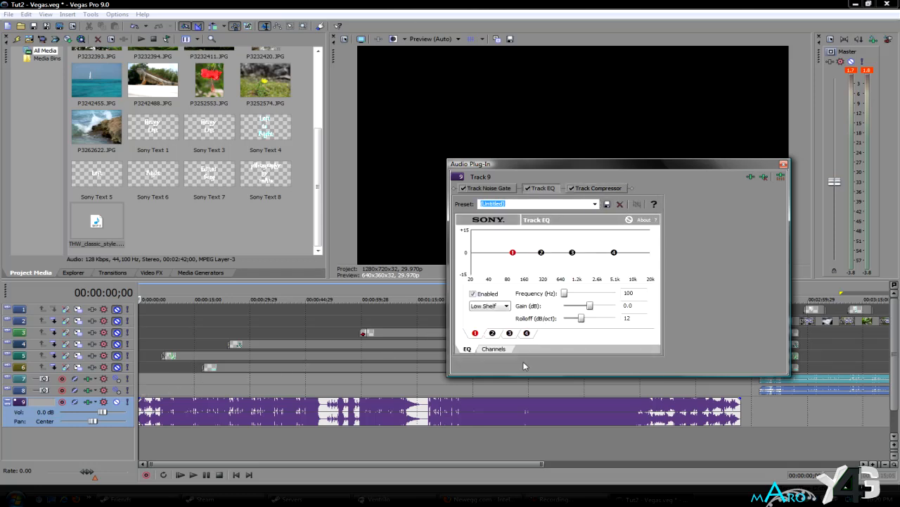
left_click(496, 188)
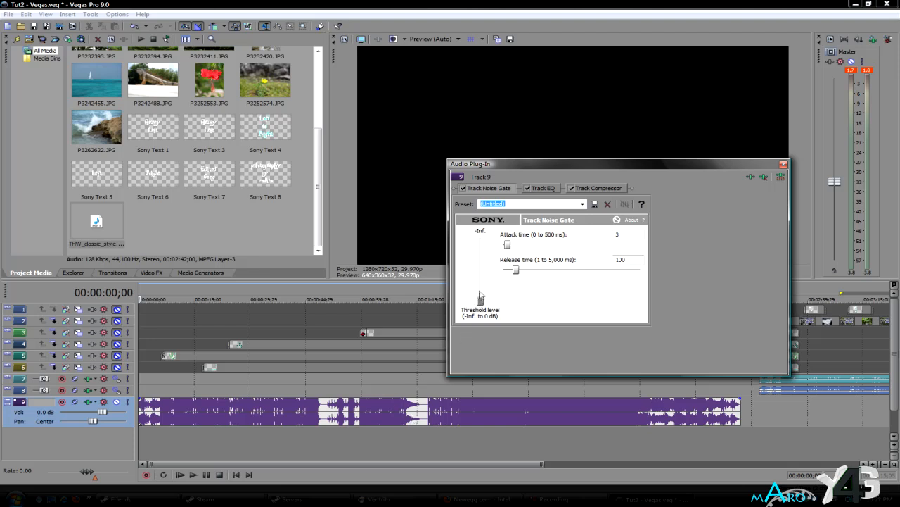
mouse_move(481, 300)
left_mouse_down()
mouse_move(481, 278)
mouse_move(481, 314)
left_mouse_up()
left_click_drag(481, 301, 481, 292)
left_click_drag(480, 290, 480, 314)
left_click(785, 165)
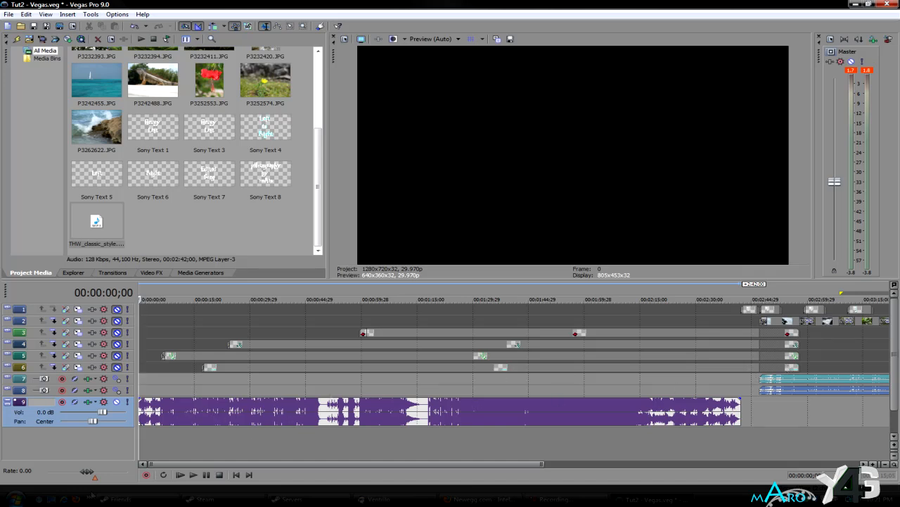
- Show the automation controls on track 9
left_click(104, 402)
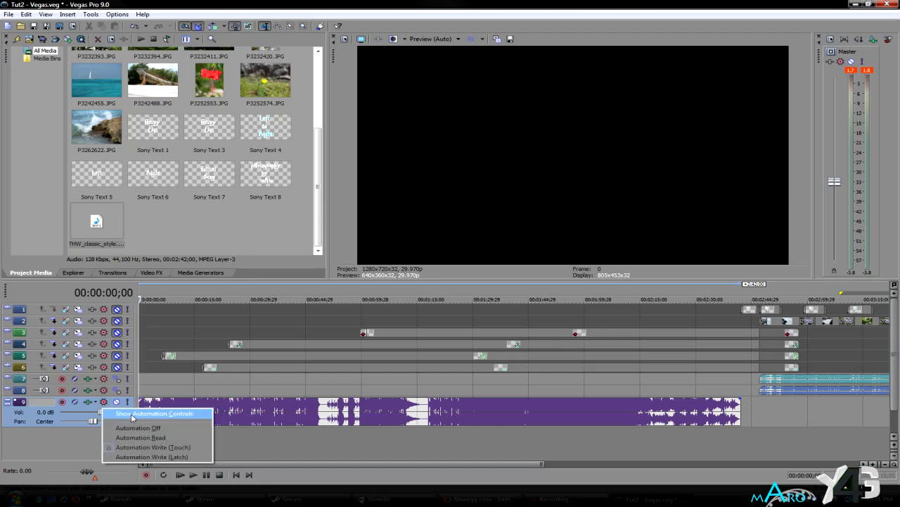
left_click(132, 415)
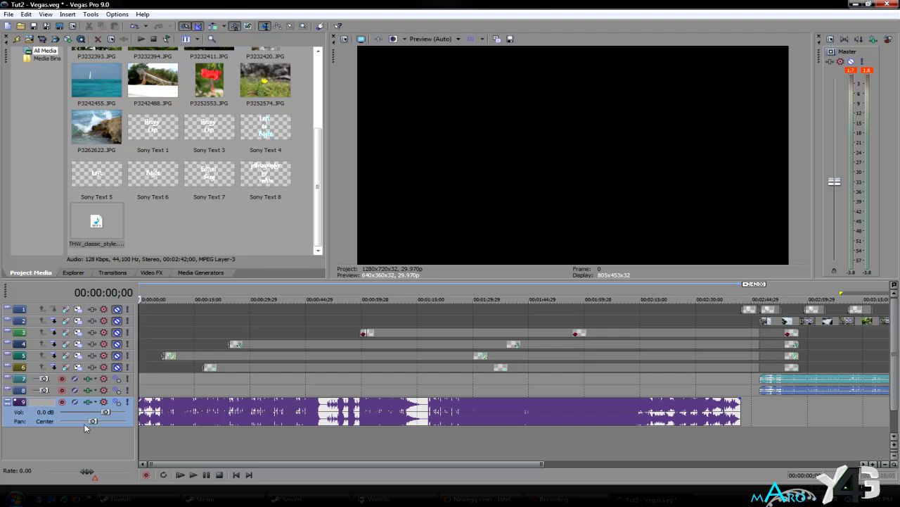
- Place the timeline cursor at 00:00:06;00, just before the change in track 9's waveform
scroll(199, 411, "up", 3)
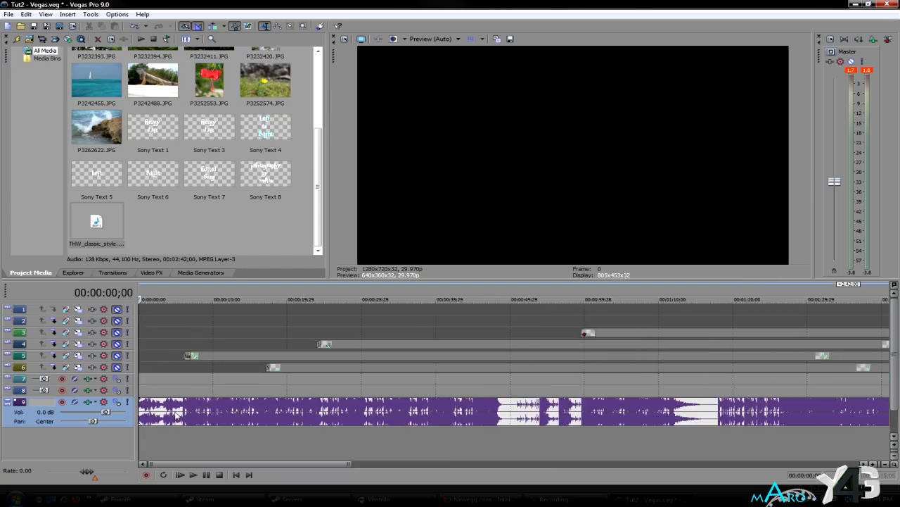
scroll(177, 413, "up", 5)
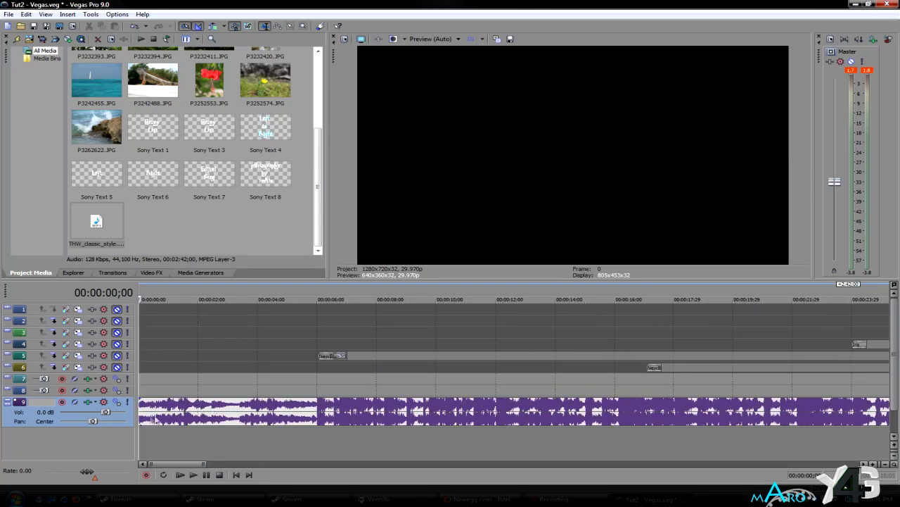
scroll(261, 413, "up", 1)
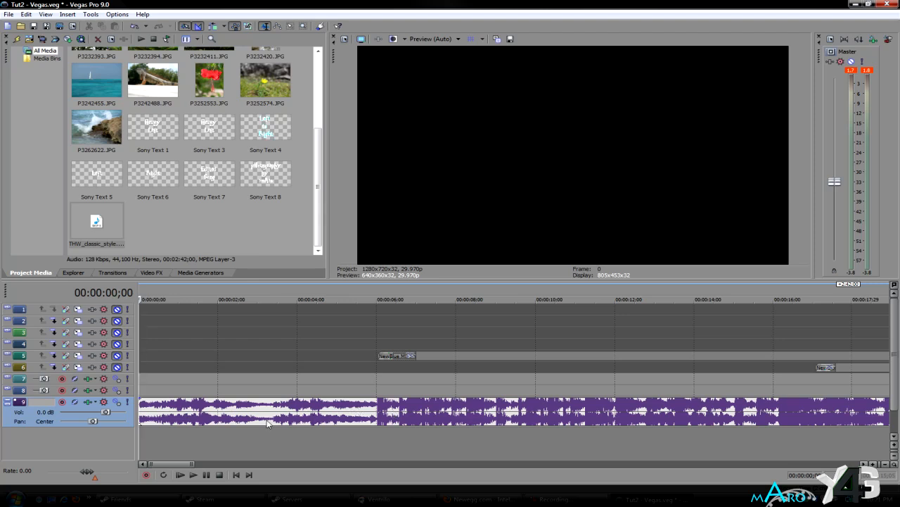
left_click(318, 411)
left_click(351, 413)
left_click(372, 413)
left_click(376, 415)
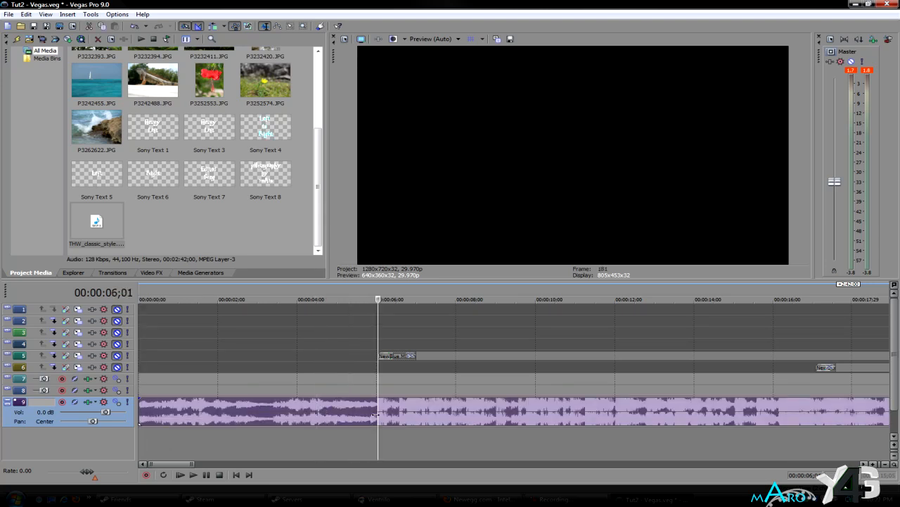
left_click(374, 411)
left_click(377, 416)
left_click(372, 413)
scroll(373, 413, "up", 3)
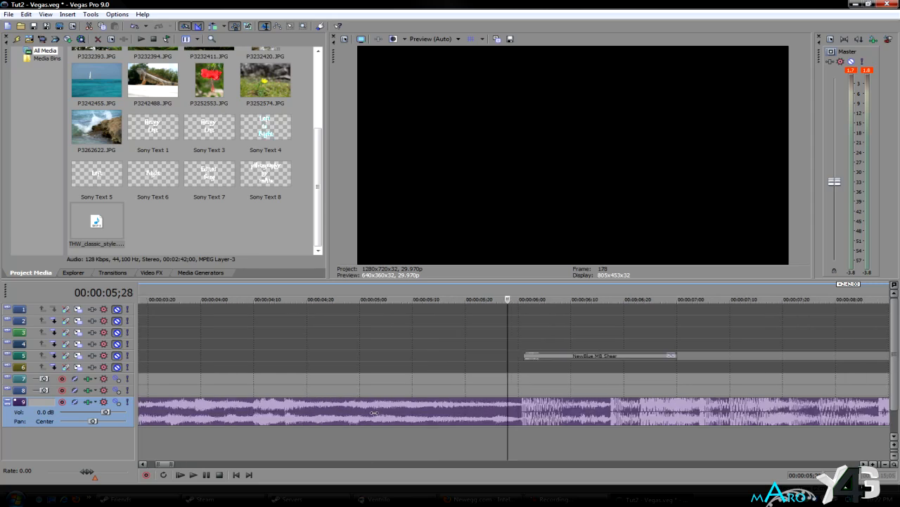
left_click(516, 413)
left_click(518, 413)
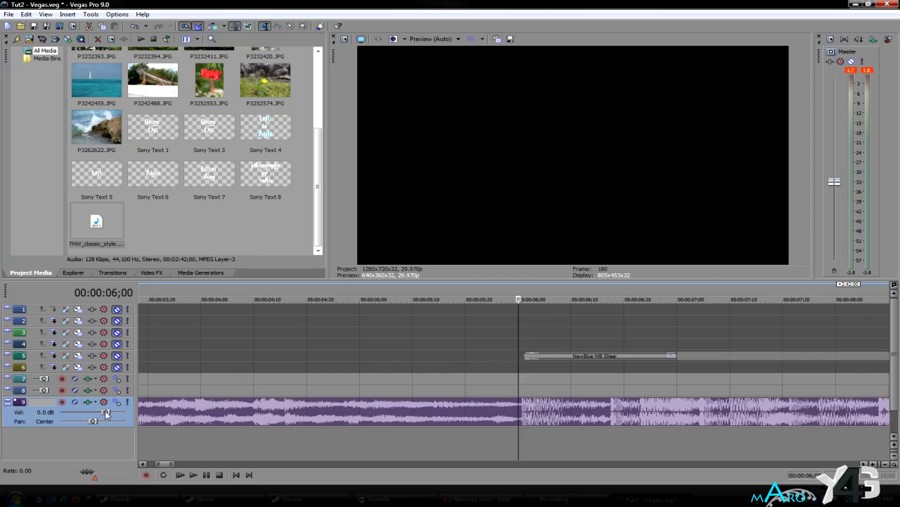
- Create a volume automation point on track 9 at 00:00:06;00 and lower it to about -2.2 dB
left_click_drag(104, 411, 98, 414)
left_click_drag(94, 416, 100, 413)
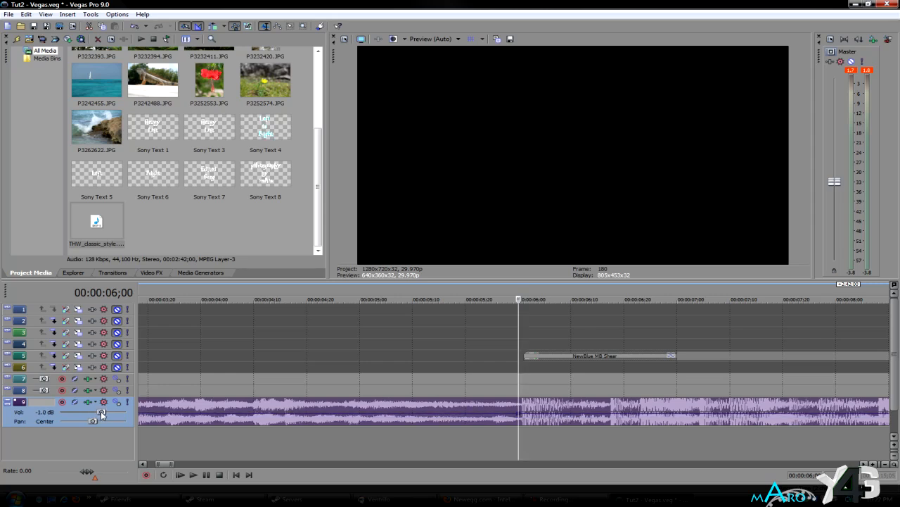
double_click(101, 410)
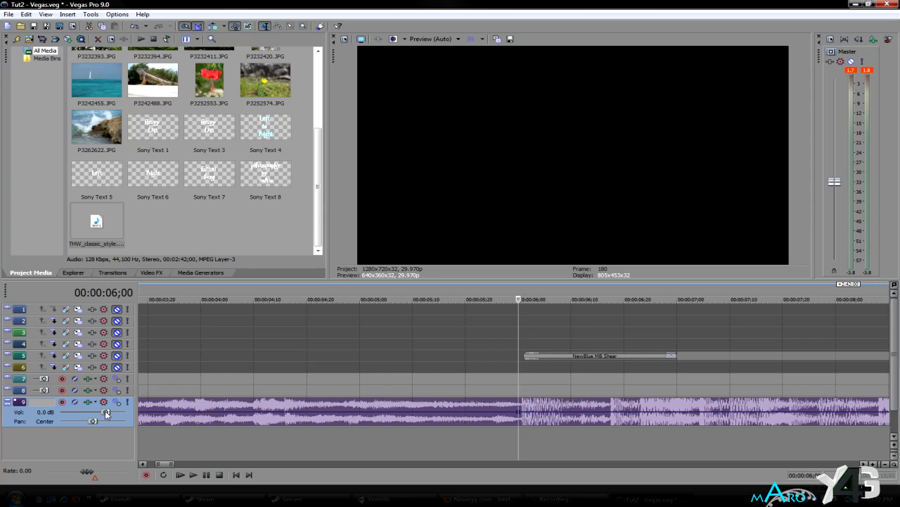
mouse_move(520, 416)
left_mouse_down()
mouse_move(521, 425)
mouse_move(520, 409)
mouse_move(520, 420)
left_mouse_up()
- Add a second volume point on track 9 at 00:00:05;28 and raise it to about 5.3 dB
scroll(553, 417, "down", 10)
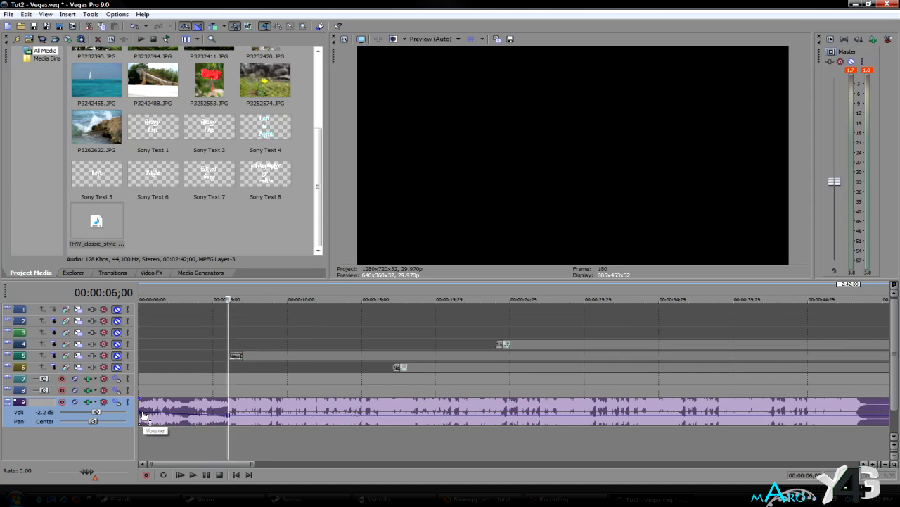
scroll(218, 419, "up", 8)
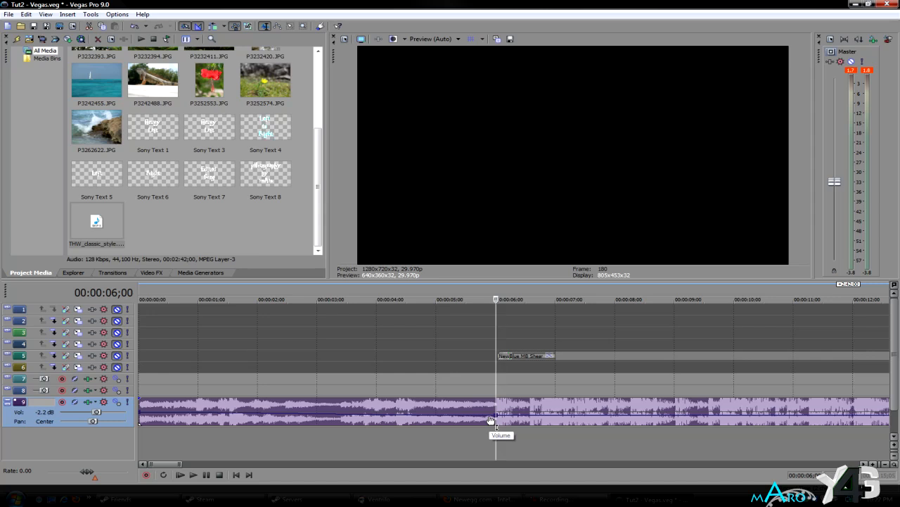
scroll(491, 420, "up", 8)
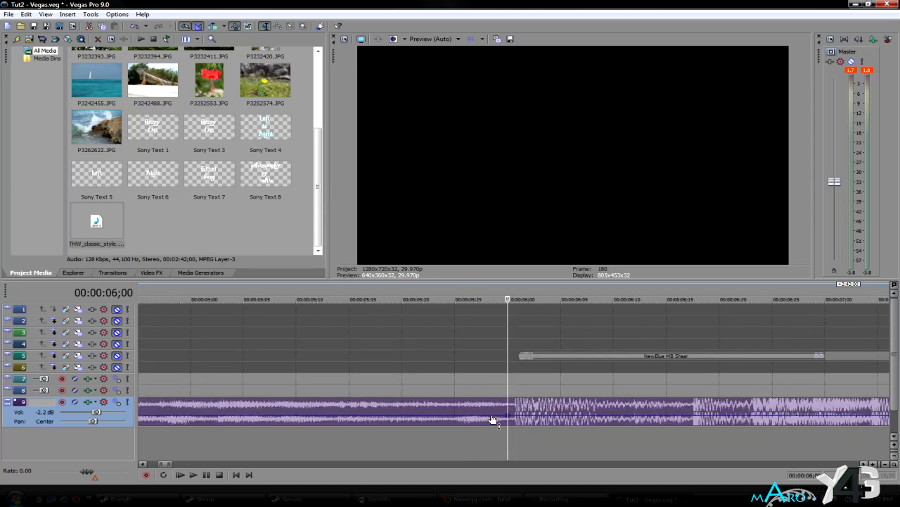
left_click(484, 436)
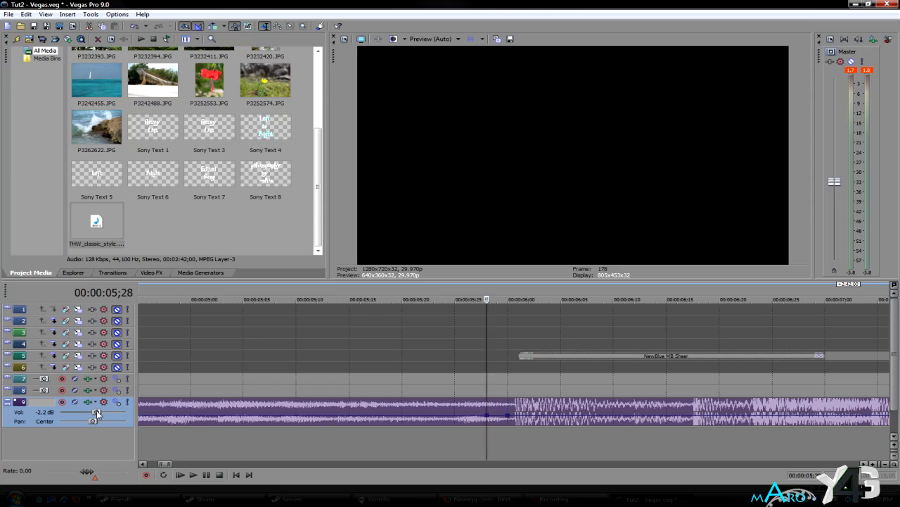
left_click(491, 418)
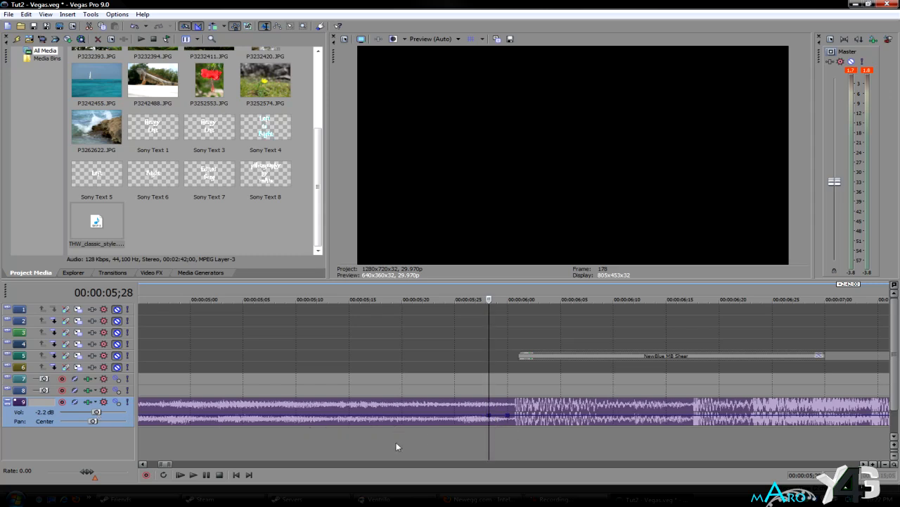
left_click_drag(492, 421, 491, 403)
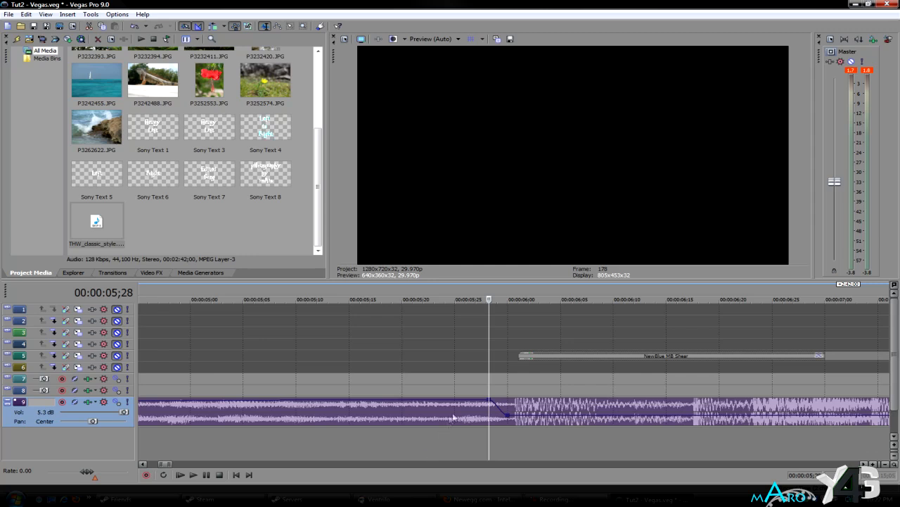
- Undo the volume automation edits on track 9
mouse_move(490, 405)
key("ctrl+z")
key("ctrl+z")
key("ctrl+z")
key("ctrl+z")
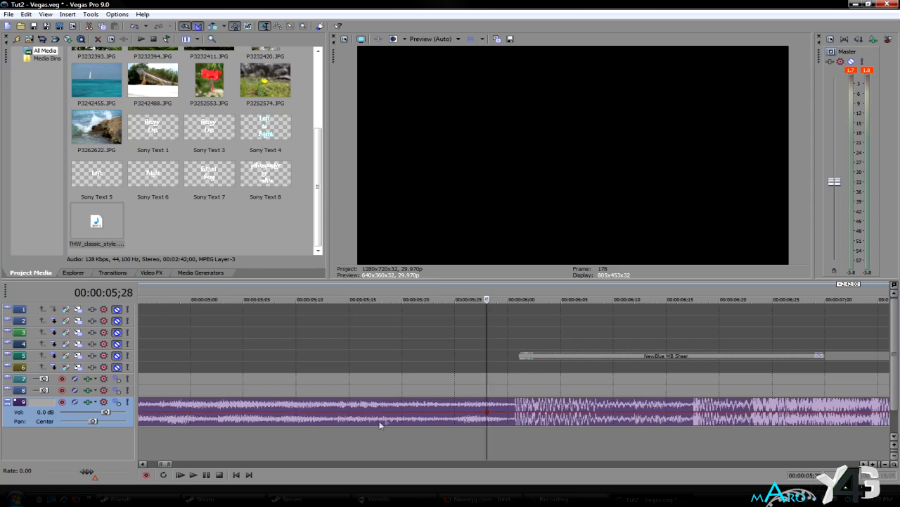
- Try panning track 9 left at 00:00:05;28 with the envelope point and with the pan slider, undoing each attempt
left_click_drag(492, 417, 487, 403)
key("ctrl+z")
left_click_drag(89, 421, 69, 421)
key("ctrl+z")
- Try panning track 9 to 58% R at 00:00:05;28 with a second pan point just before it, and undo the pan edits
left_click_drag(488, 418, 489, 423)
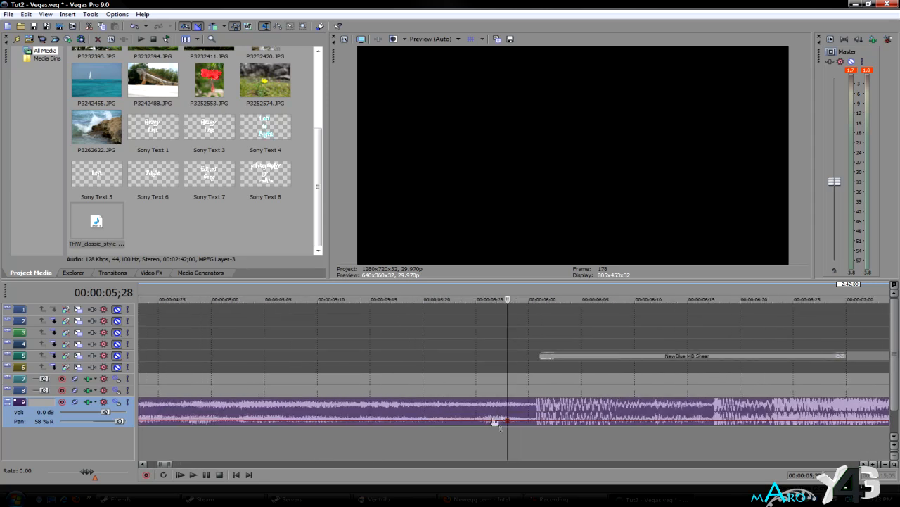
double_click(479, 423)
left_click_drag(479, 424, 479, 415)
key("ctrl+z")
key("ctrl+z")
key("ctrl+z")
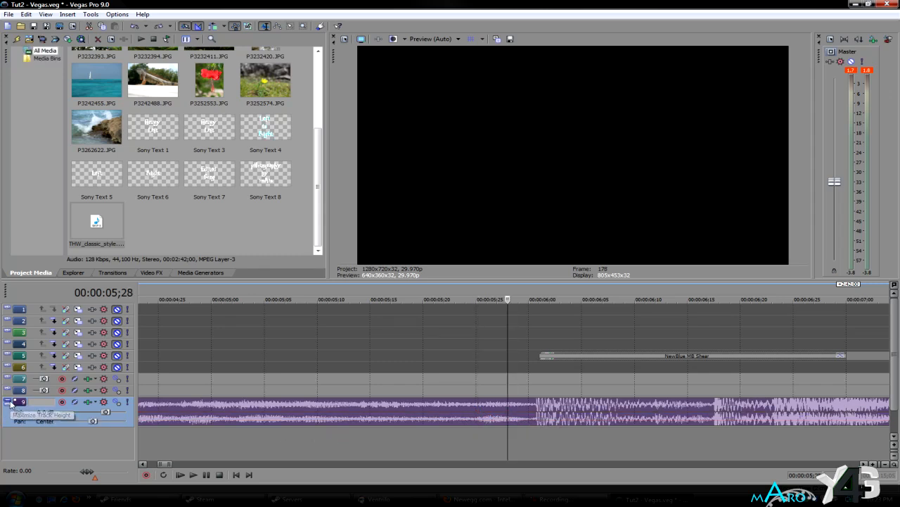
- Collapse track 9 and expand tracks 7 and 8
left_click(10, 402)
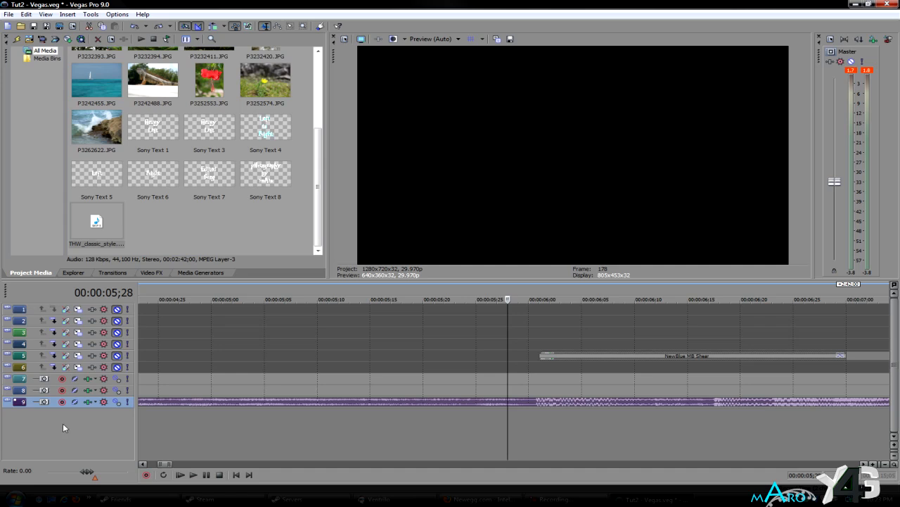
left_click(9, 379)
left_click(9, 410)
- Examine the existing volume and pan envelopes on tracks 7 and 8 after the two-minute-42-second mark
scroll(240, 406, "down", 3)
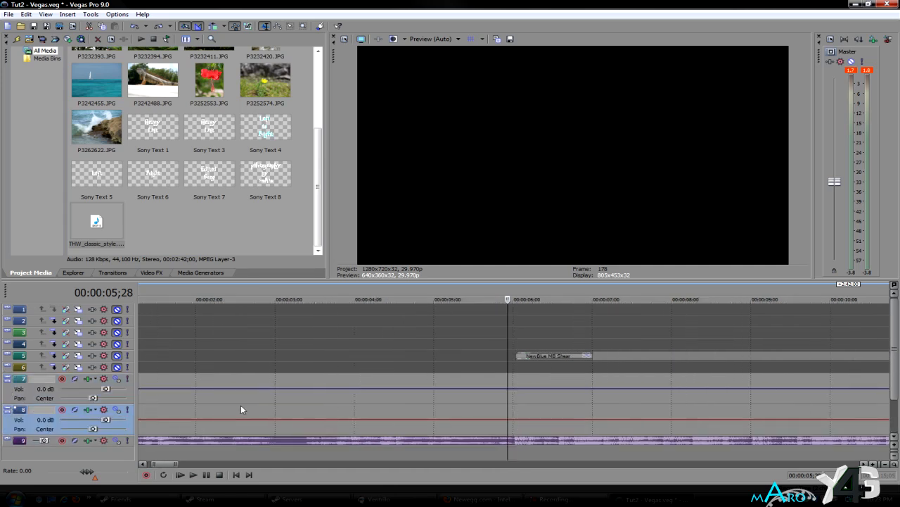
scroll(240, 404, "down", 10)
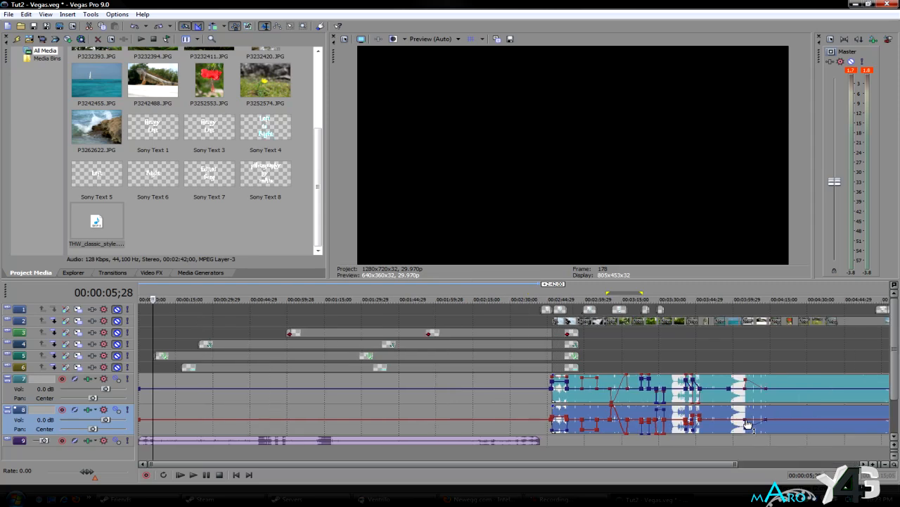
left_click(607, 440)
scroll(607, 440, "up", 5)
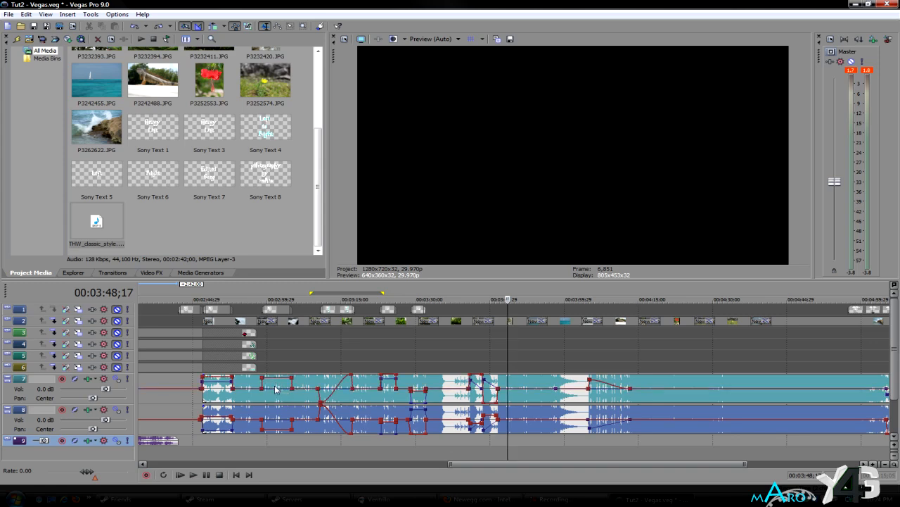
scroll(281, 391, "up", 2)
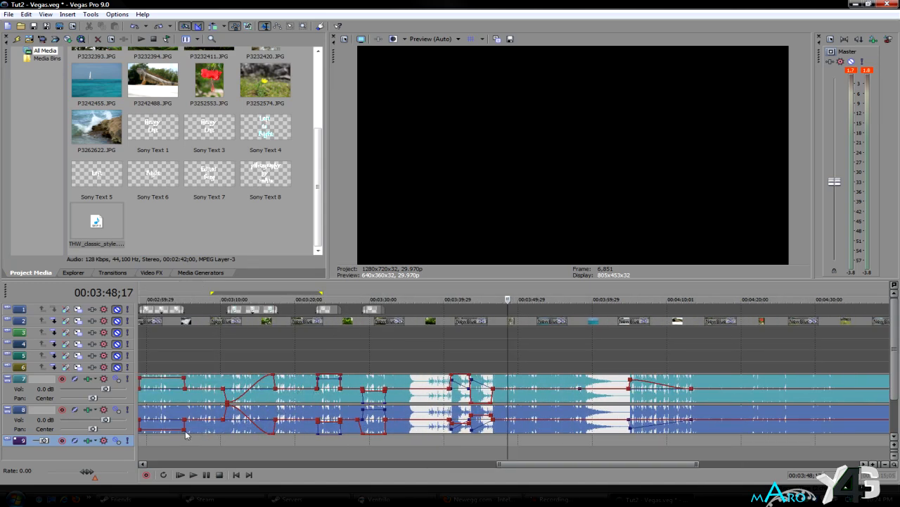
scroll(186, 436, "down", 2)
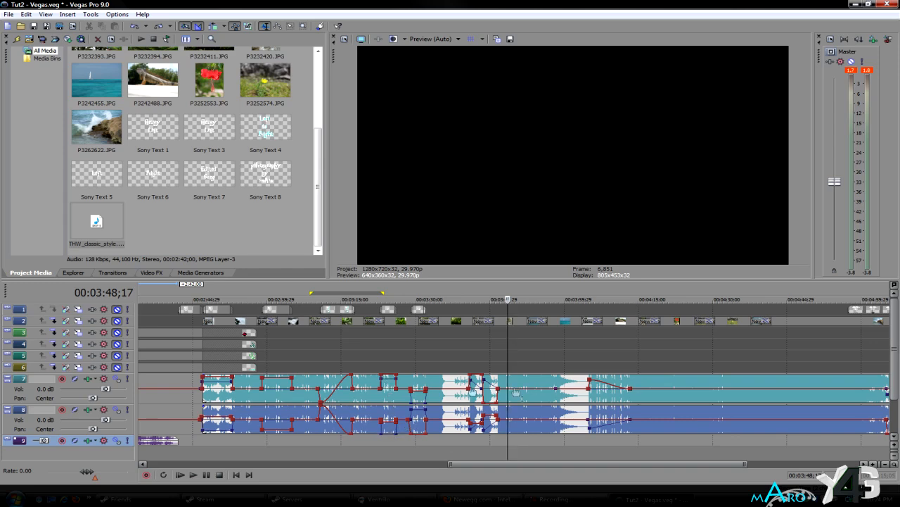
- Play the ending of tracks 7 and 8 in a loop, from about 00:05:09 to the end of the audio
scroll(380, 402, "up", 4)
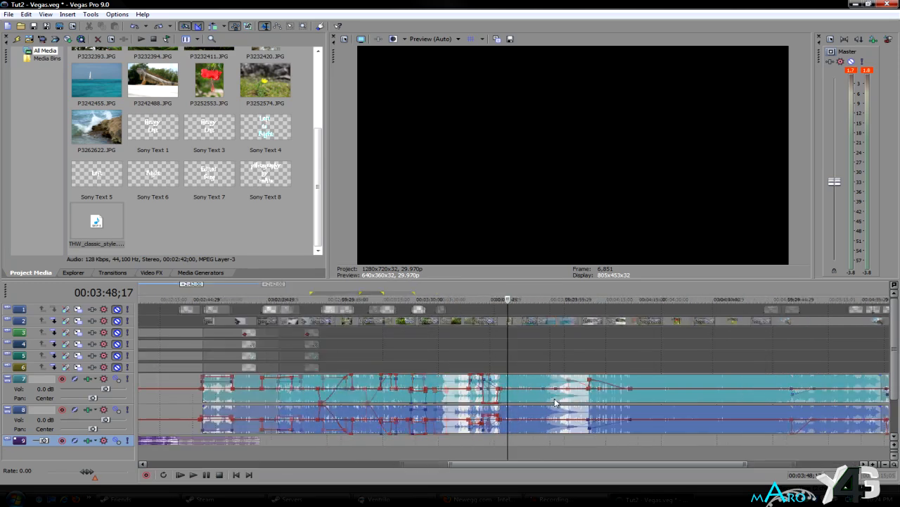
scroll(468, 403, "down", 6)
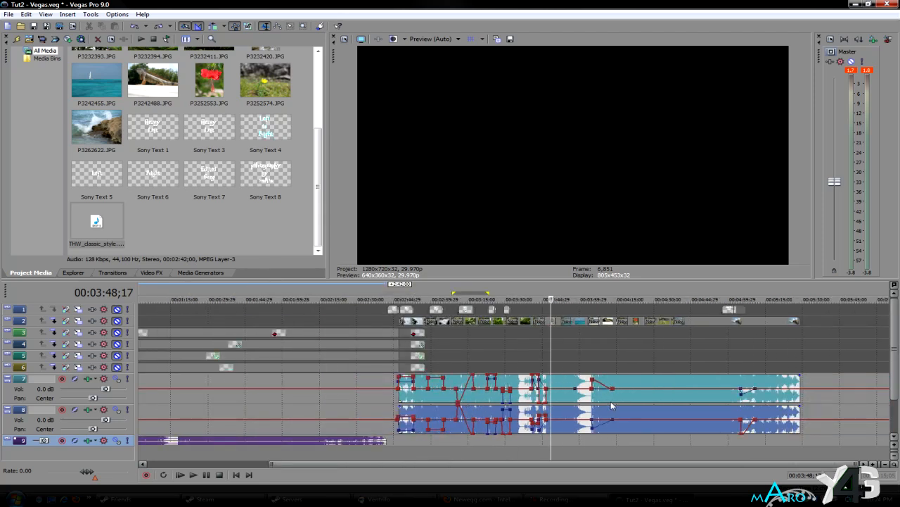
left_click(706, 413)
scroll(739, 413, "up", 4)
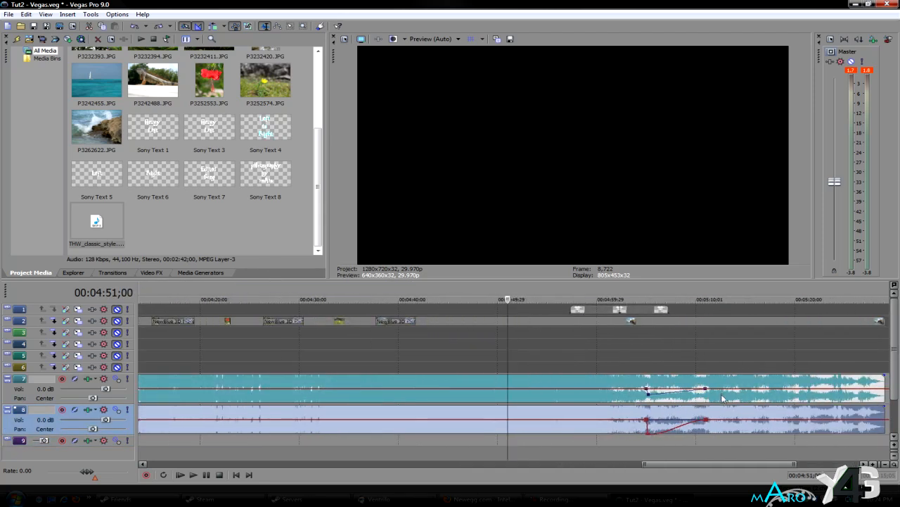
left_click(656, 410)
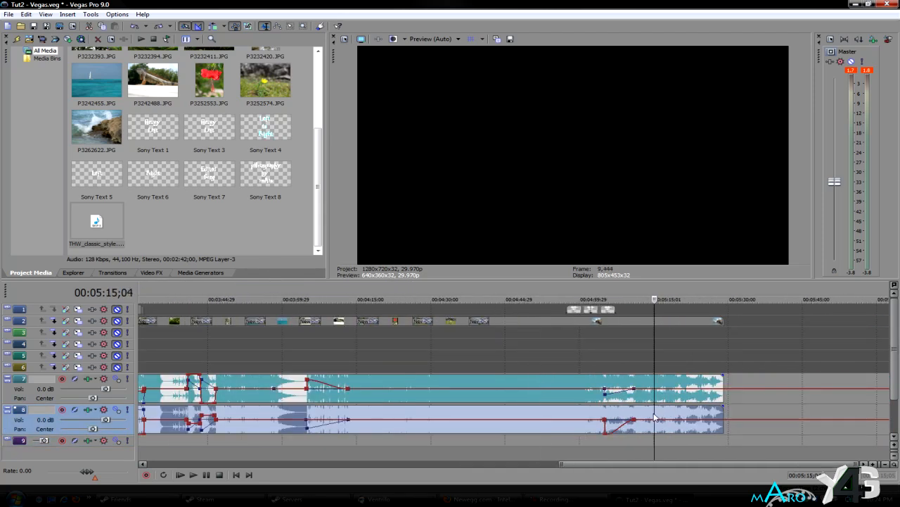
scroll(654, 410, "up", 7)
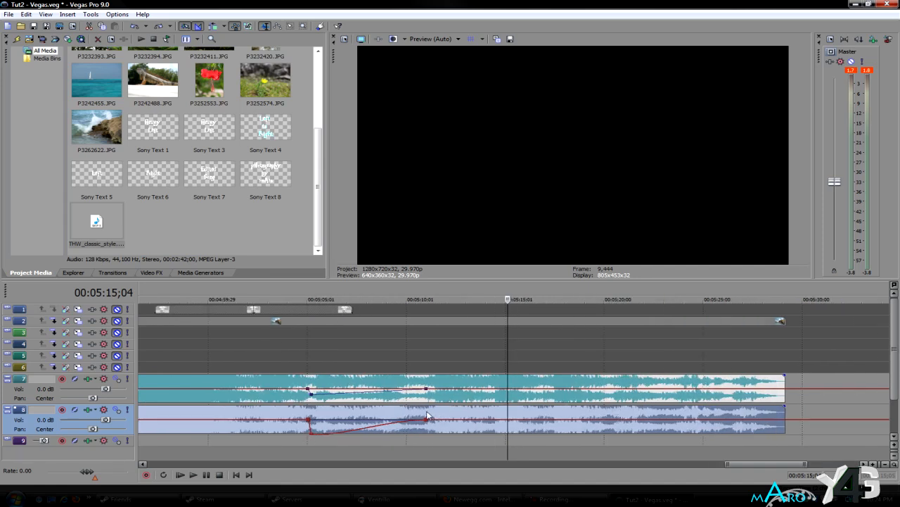
mouse_move(444, 411)
left_click_drag(389, 445, 786, 446)
left_click(163, 475)
left_click(194, 475)
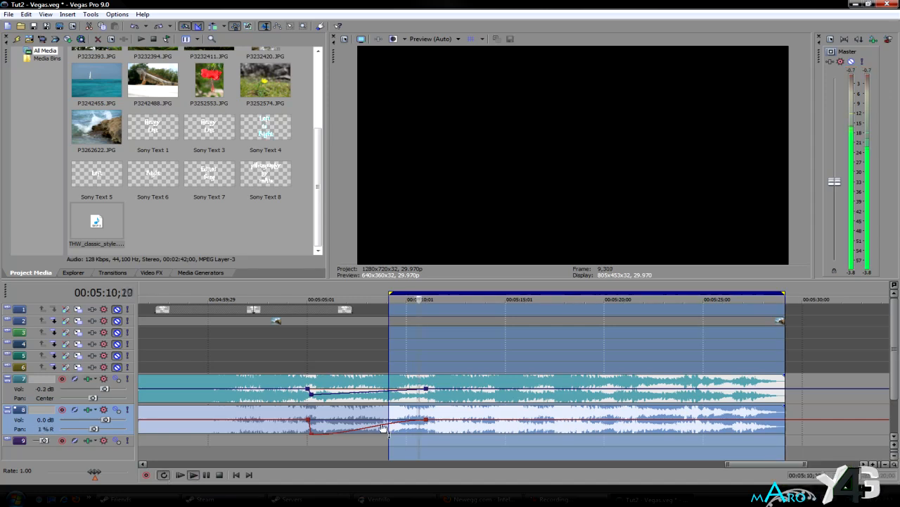
- Add four pan points on track 8 between about 00:05:14 and 00:05:17 and pan the stretch between the inner pair to 45 % R
scroll(485, 425, "up", 5)
double_click(522, 420)
double_click(527, 420)
double_click(709, 420)
double_click(701, 420)
left_click_drag(652, 420, 652, 426)
- Add a matching four-point pan section at 58 % R on track 7, and move both tracks' closing Center points to about 00:05:17;25
key("shift+v")
double_click(521, 389)
double_click(527, 388)
double_click(707, 388)
double_click(700, 389)
left_click_drag(665, 389, 732, 389)
left_click_drag(710, 420, 732, 421)
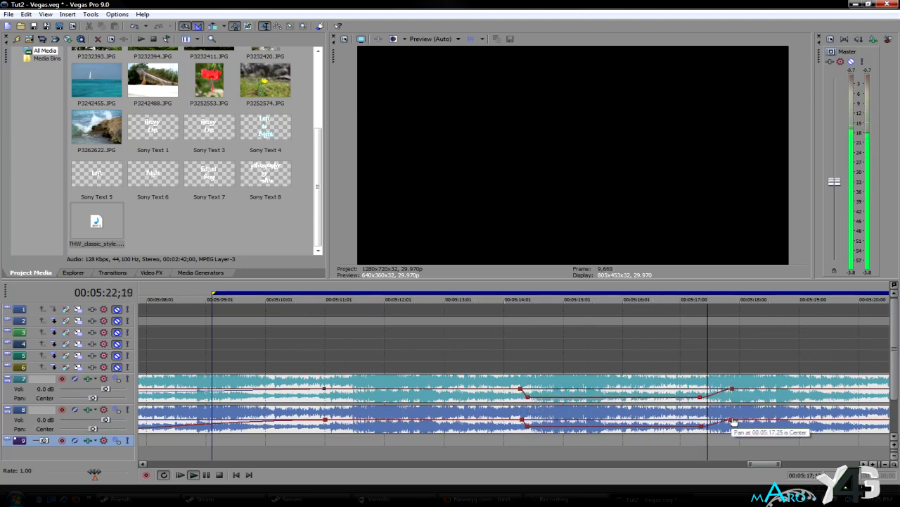
- Add a volume dip on track 7 from about 00:05:14 to 00:05:17;25, with its low point near 00:05:14;20, and delete the spare point
double_click(531, 388)
double_click(700, 389)
double_click(727, 389)
double_click(521, 388)
left_click_drag(531, 391, 543, 397)
right_click(699, 394)
left_click(693, 402)
right_click(699, 388)
left_click(734, 286)
- Add three volume points on track 8 from about 00:05:14 to 00:05:17;25 and raise the middle one near 00:05:14;20
double_click(525, 419)
double_click(546, 420)
double_click(723, 419)
left_click_drag(546, 420, 547, 412)
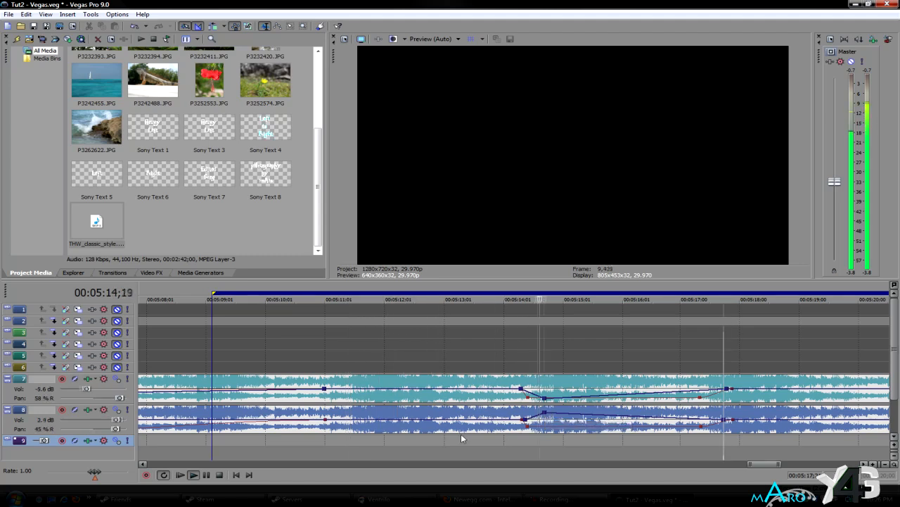
- Play the last stretch of audio from about 00:05:23 in a loop, stop playback and turn looping off
scroll(639, 413, "down", 5)
scroll(638, 413, "up", 2)
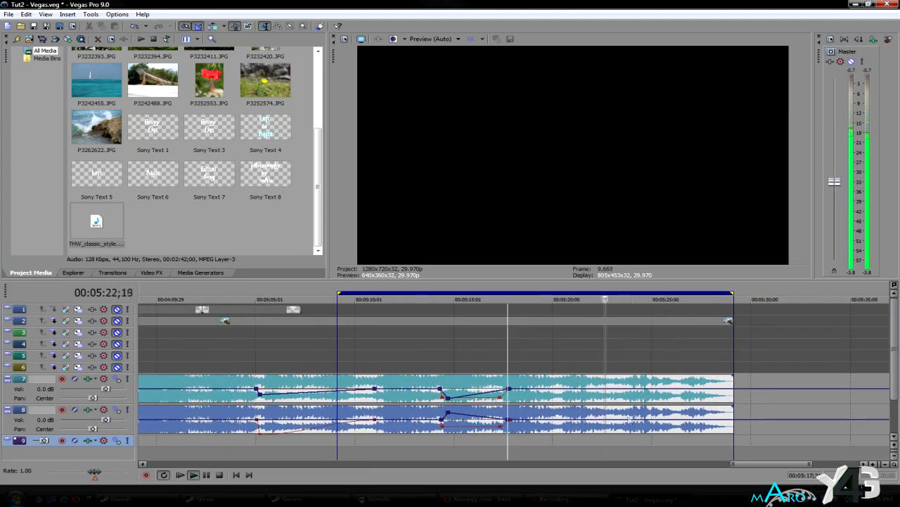
scroll(639, 425, "up", 1)
left_click_drag(671, 447, 847, 447)
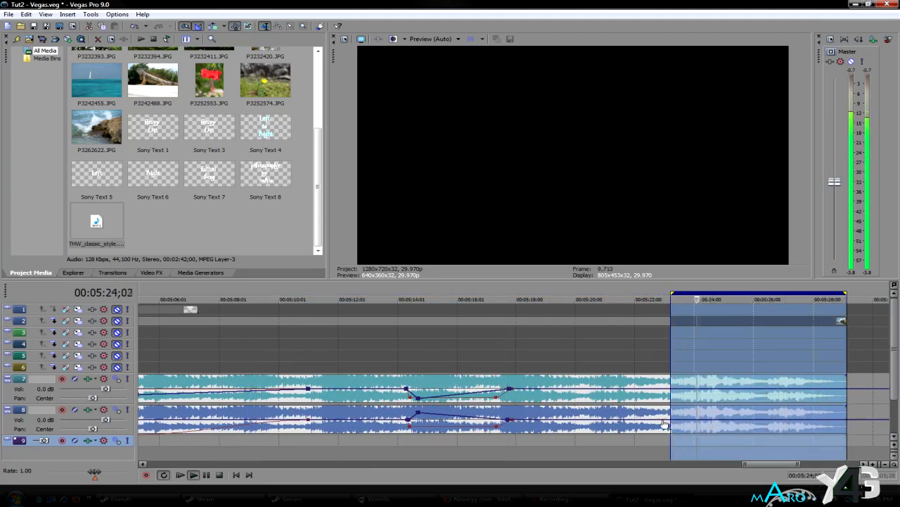
scroll(471, 432, "up", 3)
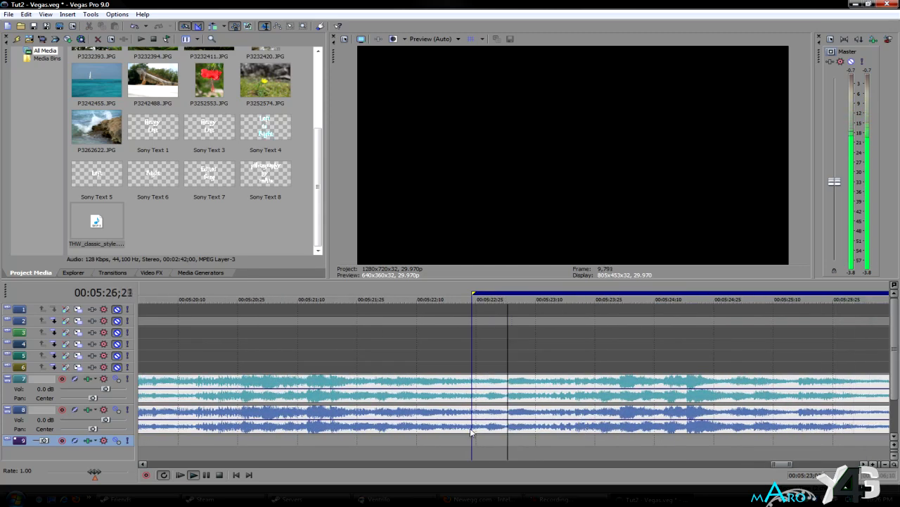
left_click(219, 474)
left_click(164, 475)
- On track 8, ramp the pan from Center at 00:05:22;28 to 100 % R at 00:05:23;02 and raise the volume to about 3.6 dB there
scroll(507, 422, "up", 2)
double_click(507, 421)
double_click(483, 421)
mouse_move(507, 421)
left_mouse_down()
mouse_move(507, 411)
mouse_move(508, 435)
left_mouse_up()
double_click(457, 420)
scroll(725, 435, "down", 1)
scroll(744, 435, "up", 1)
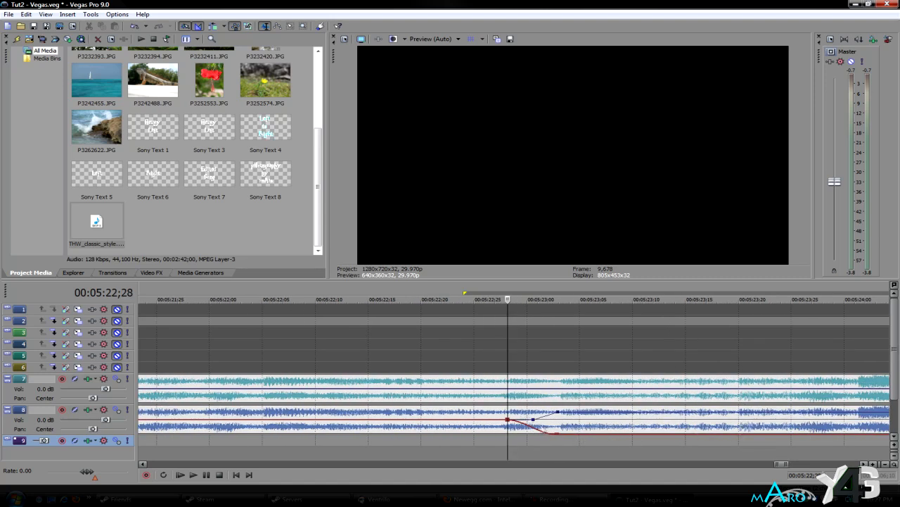
- Add two volume points on track 7 just before and at 00:05:23;02, lowering the second to about -5.7 dB
double_click(533, 390)
double_click(558, 389)
left_click_drag(558, 389, 559, 396)
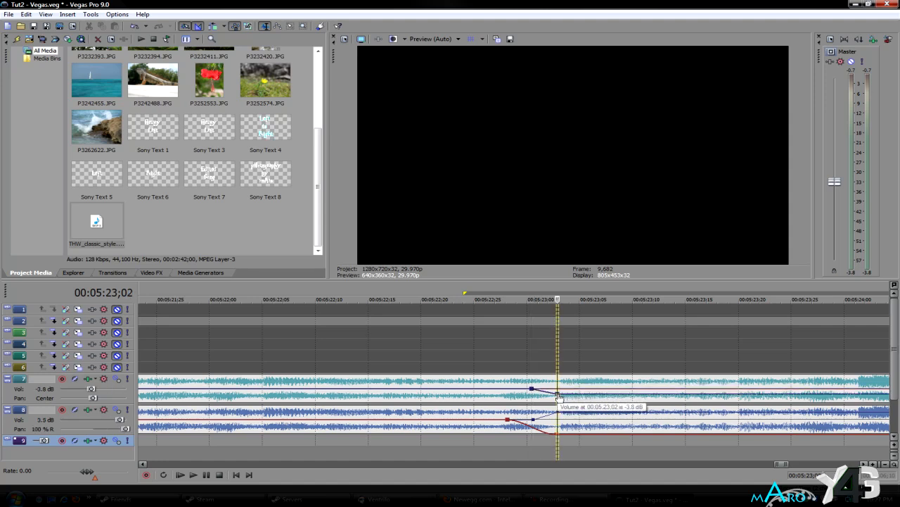
- Ramp track 7's pan from Center at 00:05:22;28 to fully left at 00:05:23;02
scroll(492, 398, "down", 1)
double_click(472, 389)
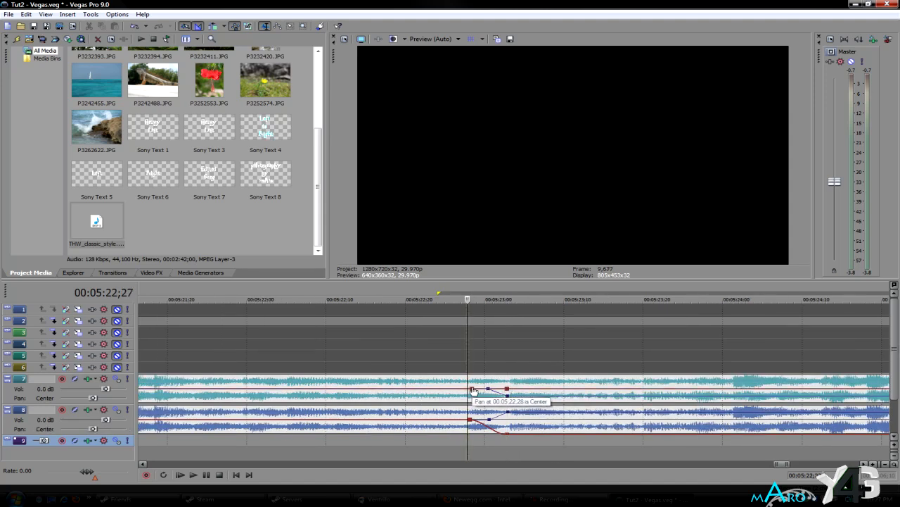
left_click_drag(506, 389, 472, 390)
right_click(471, 389)
left_click(522, 248)
scroll(538, 415, "down", 3)
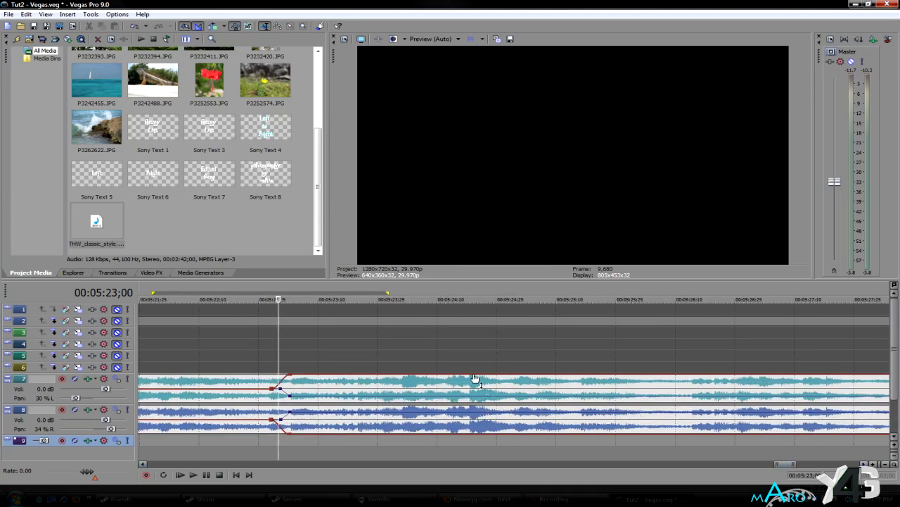
- Swing track 7's pan fully right, left and right at about 00:05:24, 00:05:25 and 00:05:26, returning to Center at 00:05:27;15
double_click(406, 377)
double_click(526, 404)
left_click_drag(527, 403, 527, 375)
double_click(640, 375)
left_click_drag(640, 376, 640, 408)
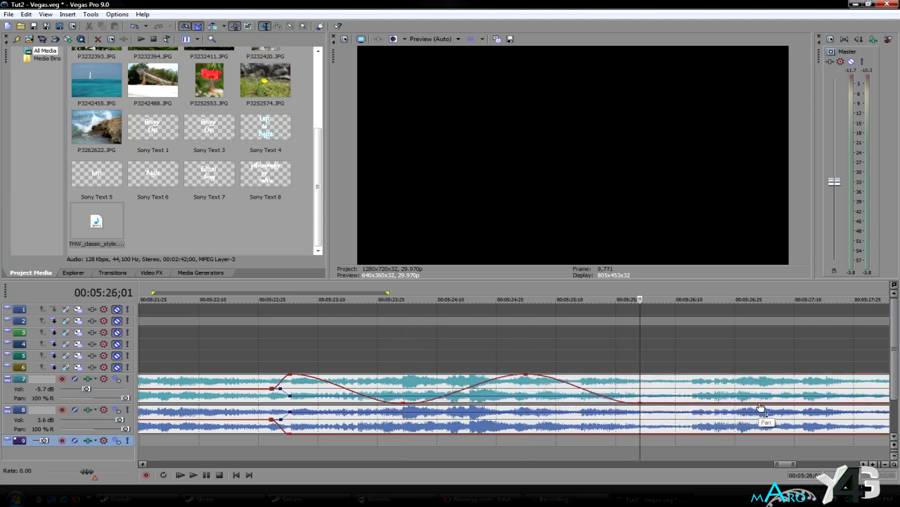
double_click(816, 405)
left_click_drag(816, 405, 816, 391)
right_click(816, 391)
left_click(837, 247)
- Mirror the swing on track 8's pan: fully left, right and left at about 00:05:24, 00:05:25 and 00:05:26, ending at Center at 00:05:27;15
double_click(404, 434)
left_click_drag(404, 435, 405, 406)
double_click(527, 405)
left_click_drag(526, 405, 526, 433)
double_click(640, 405)
double_click(816, 406)
left_click_drag(817, 405, 818, 421)
right_click(817, 421)
left_click(846, 278)
- Alternate track 7's volume up, down and up at its three pan swing points, returning to 0.0 dB at 00:05:27;15
double_click(406, 397)
left_click_drag(406, 396, 404, 382)
double_click(526, 384)
left_click_drag(526, 383, 526, 396)
double_click(640, 396)
left_click_drag(641, 396, 640, 382)
double_click(814, 383)
left_click_drag(815, 382, 816, 388)
right_click(816, 388)
left_click(848, 247)
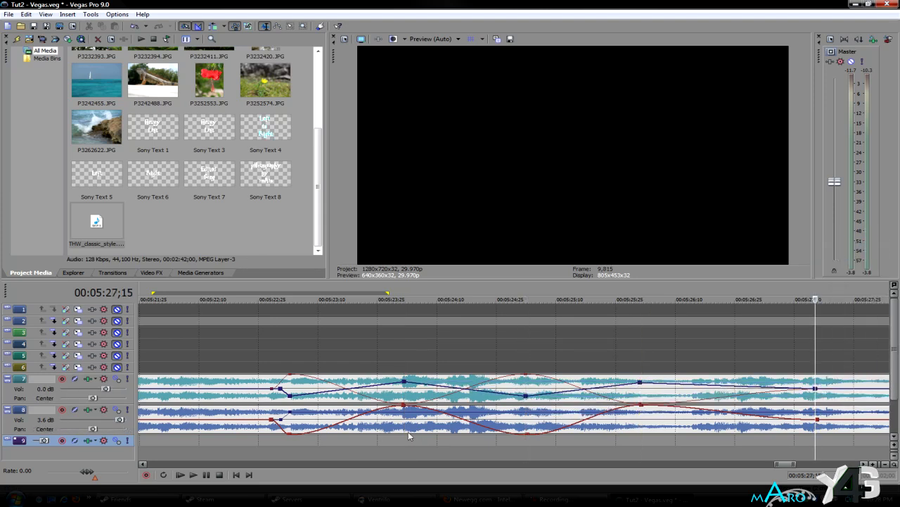
- Alternate track 8's volume down, up and down at its three pan swing points, returning to 0.0 dB at 00:05:27;15
double_click(404, 412)
left_click_drag(403, 412, 403, 425)
double_click(526, 426)
left_click_drag(526, 426, 526, 413)
double_click(640, 427)
double_click(816, 425)
left_click_drag(816, 426, 816, 419)
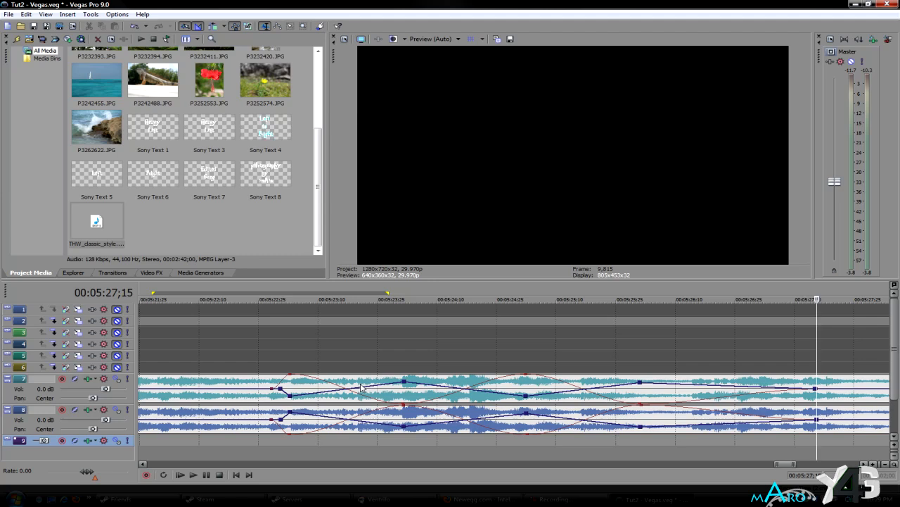
- Dismiss the Windows color scheme message and move the last title group on track 1 later by 21;25, to the end of the audio
scroll(361, 387, "down", 10)
scroll(361, 388, "up", 2)
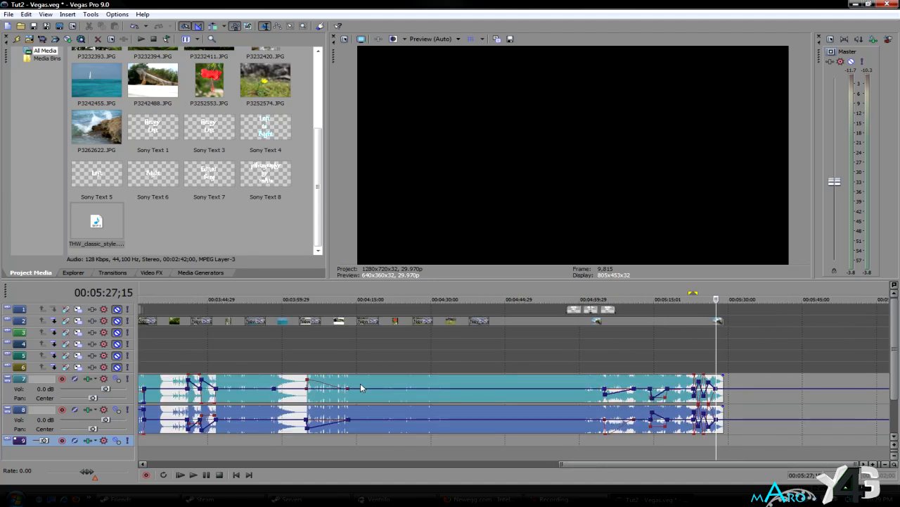
scroll(751, 422, "up", 1)
scroll(751, 422, "up", 3)
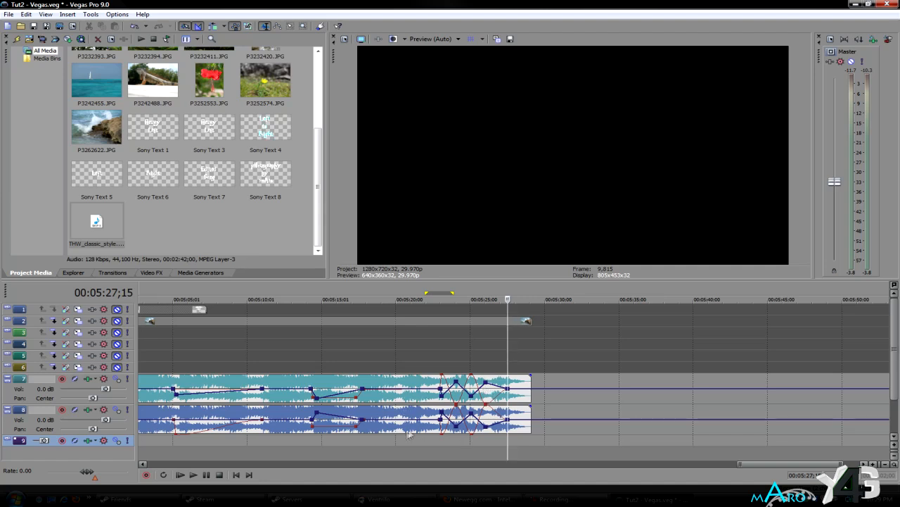
scroll(518, 382, "down", 2)
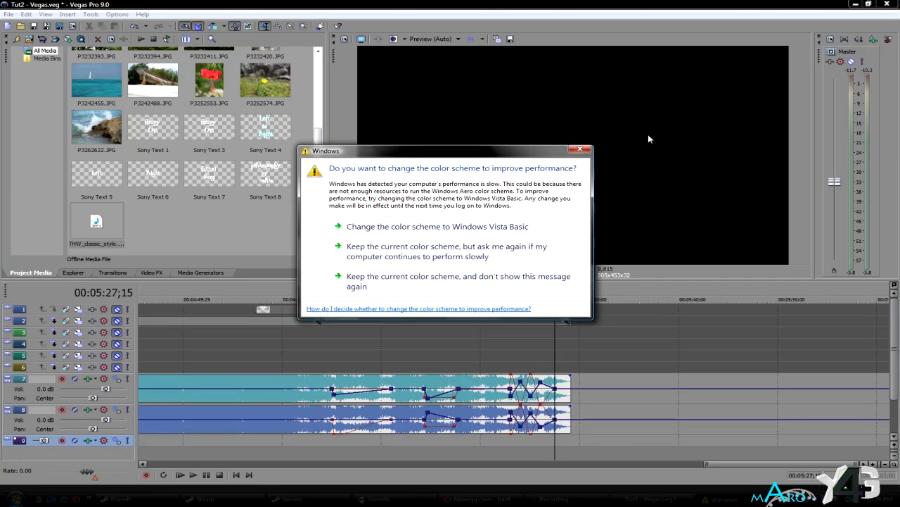
left_click(579, 149)
left_click_drag(318, 314, 529, 315)
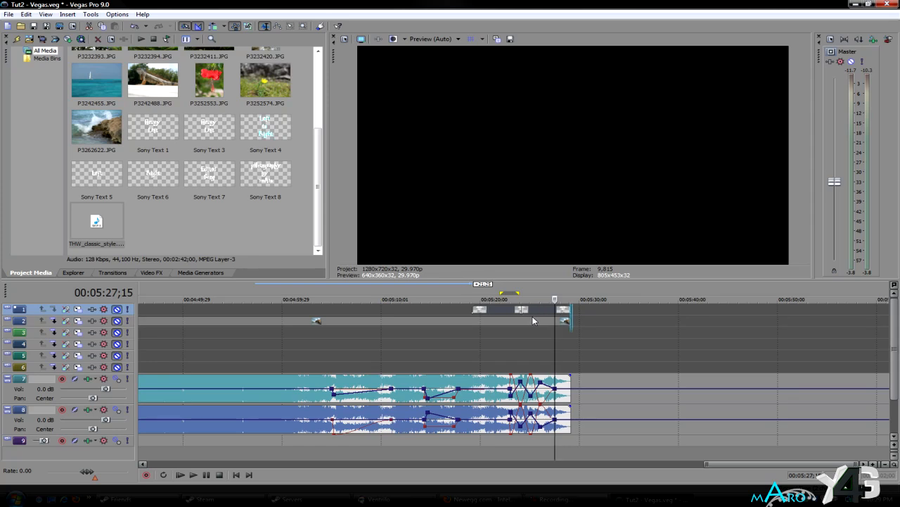
- Raise the master output volume slightly
scroll(543, 385, "down", 2)
scroll(543, 386, "down", 3)
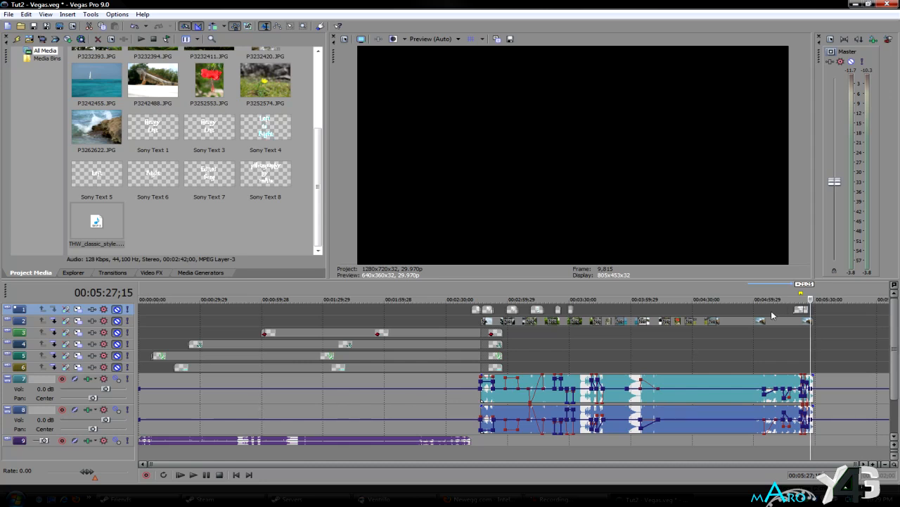
left_click_drag(835, 181, 836, 176)
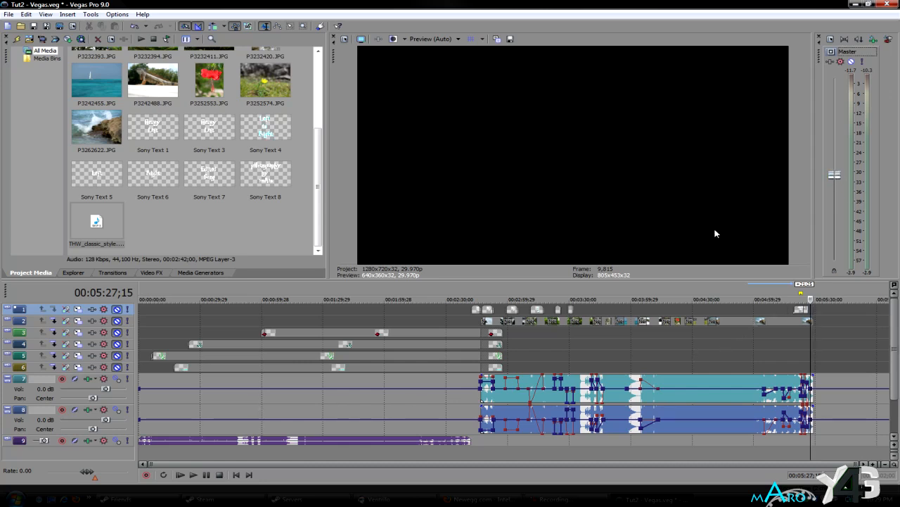